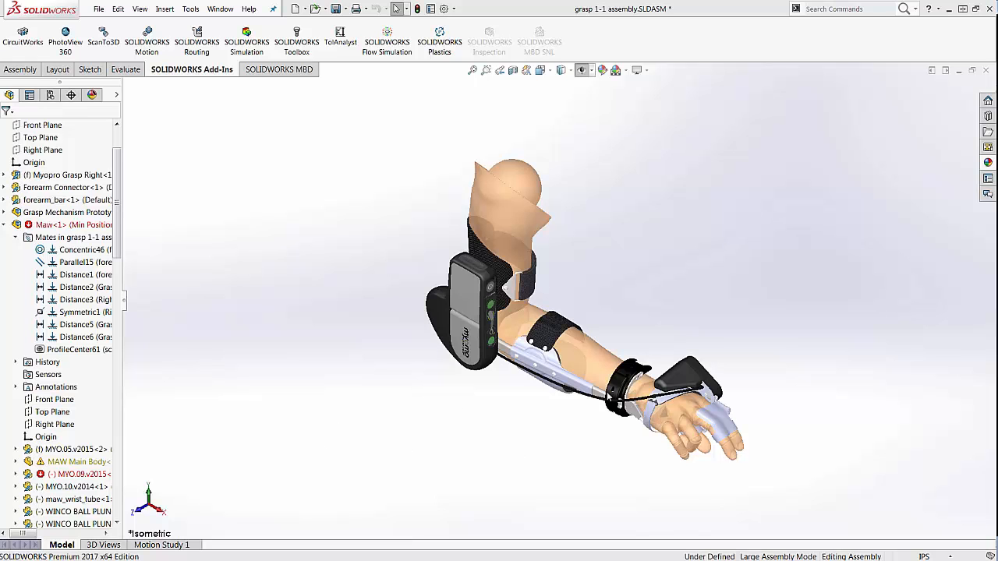
Step: Repair the failed Coincident3 mate on the wrist bracket by replacing its missing plane reference with the adjacent black MAW Main Body cuff face
scroll(640, 380, down, 10)
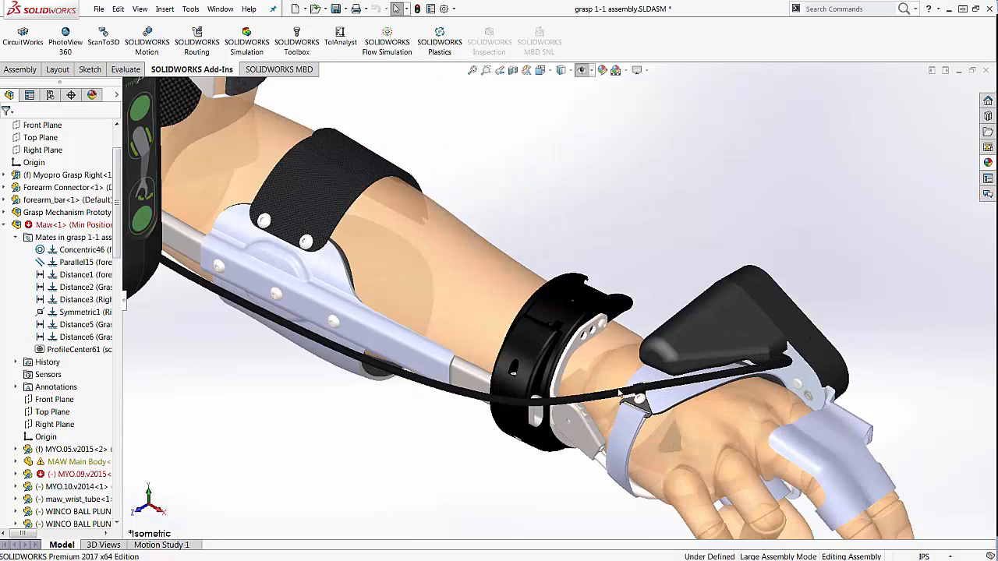
click(587, 306)
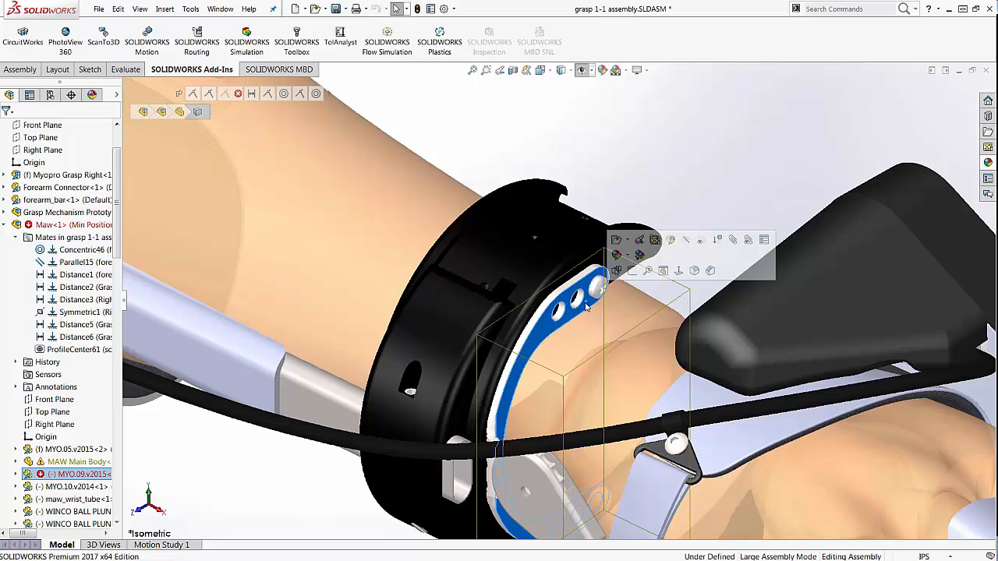
click(181, 114)
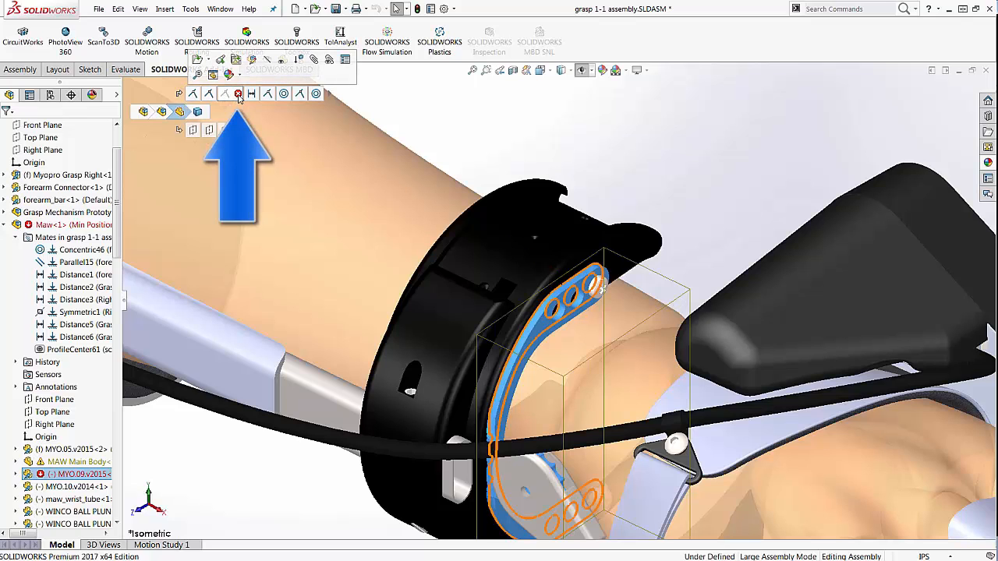
mouse_move(238, 96)
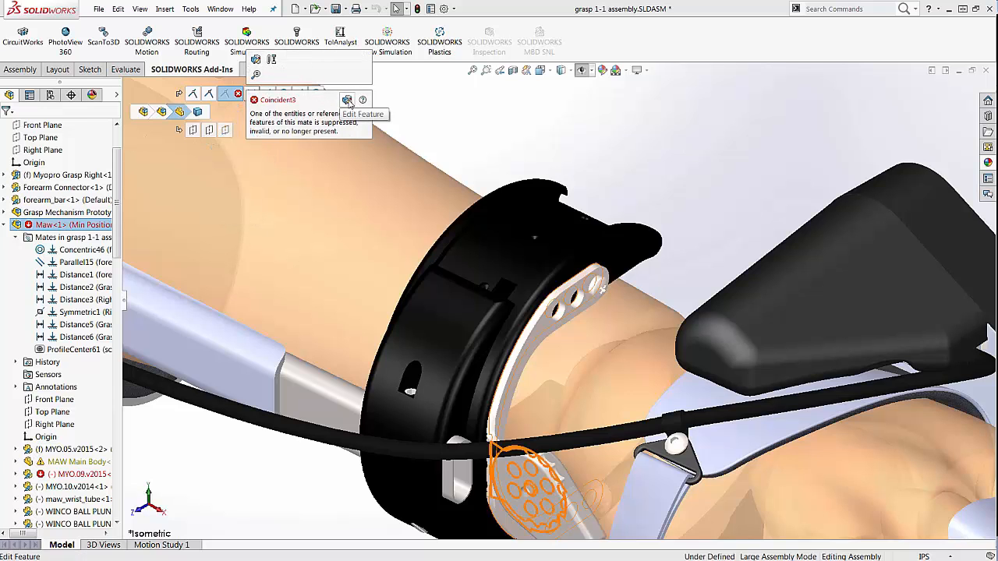
click(348, 101)
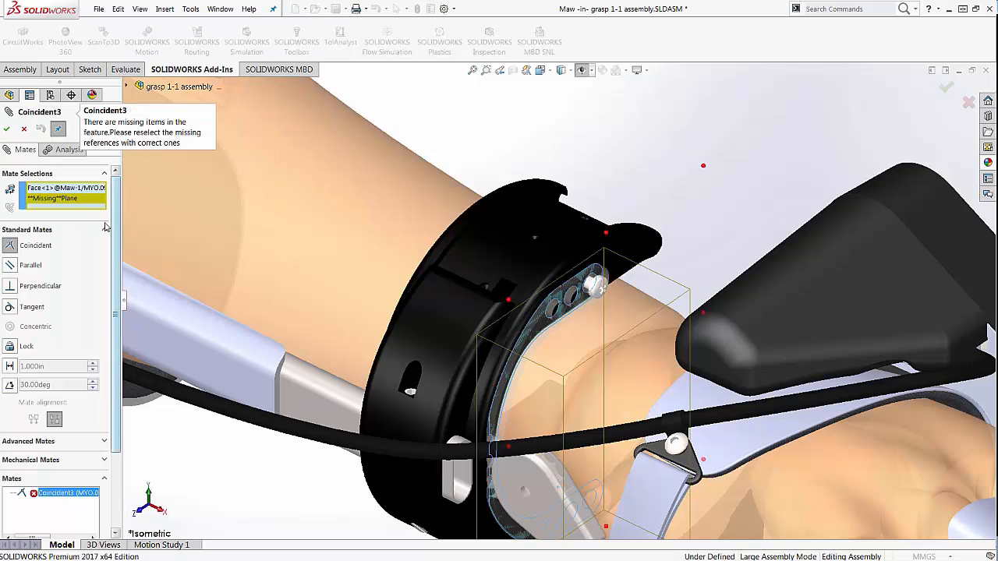
right_click(78, 200)
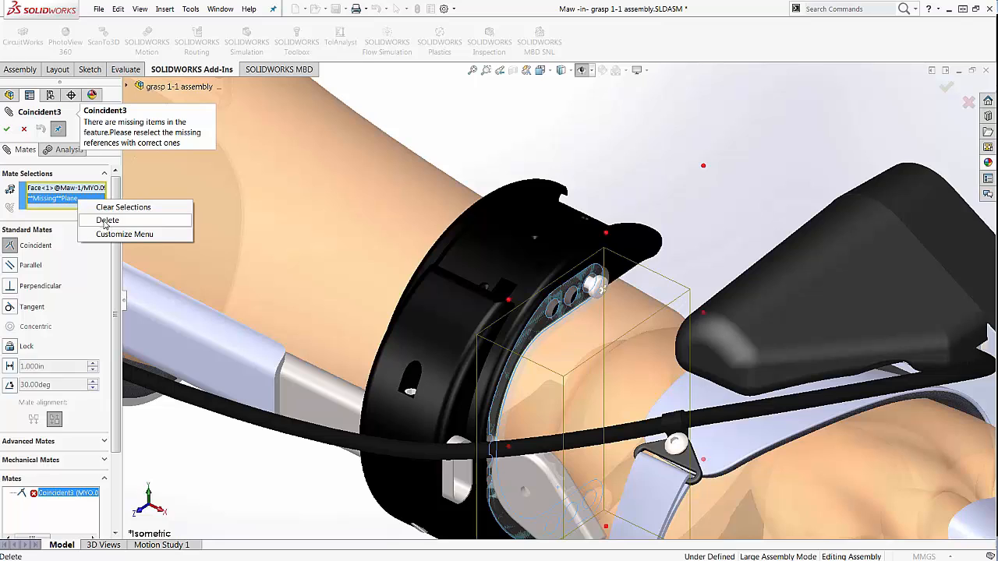
click(107, 222)
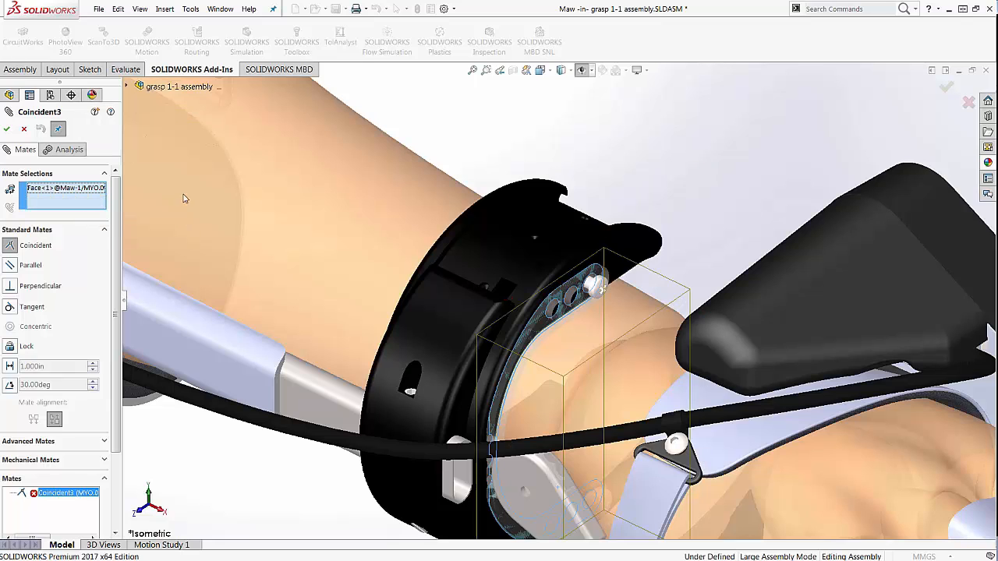
click(626, 255)
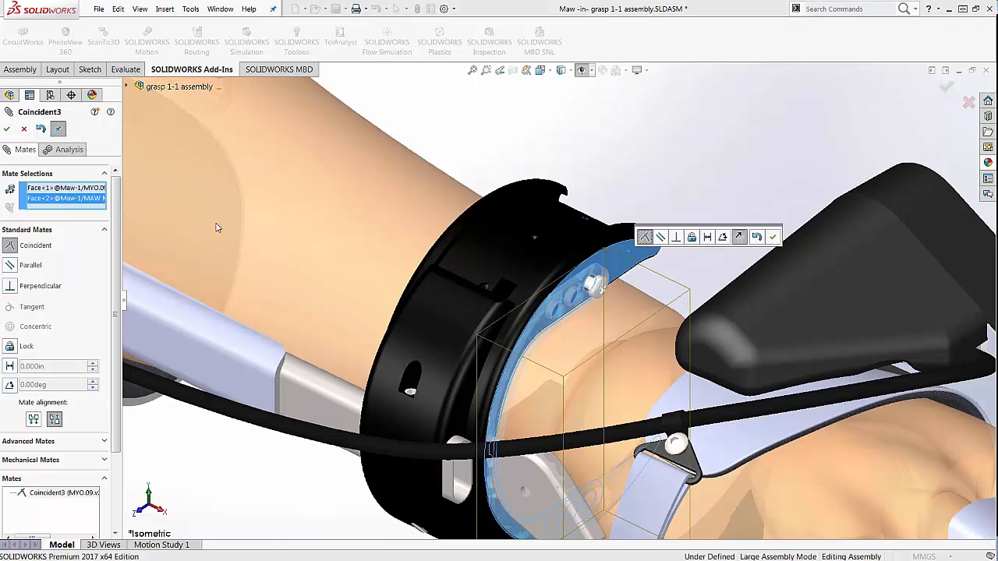
click(772, 238)
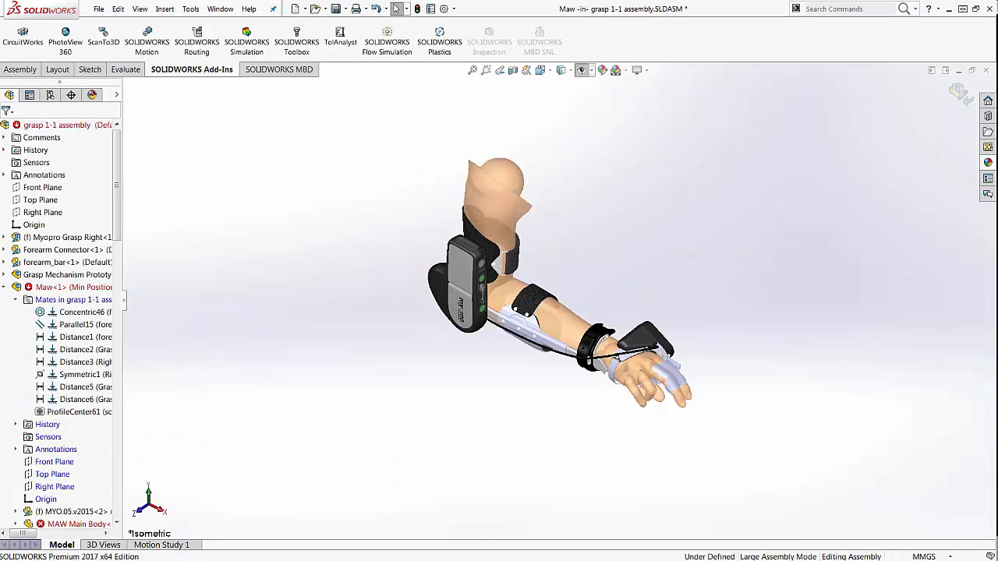
Step: Open the black wrist cuff part MAW Main Body from the assembly and hide all its reference planes, axes and sketches
scroll(595, 335, down, 5)
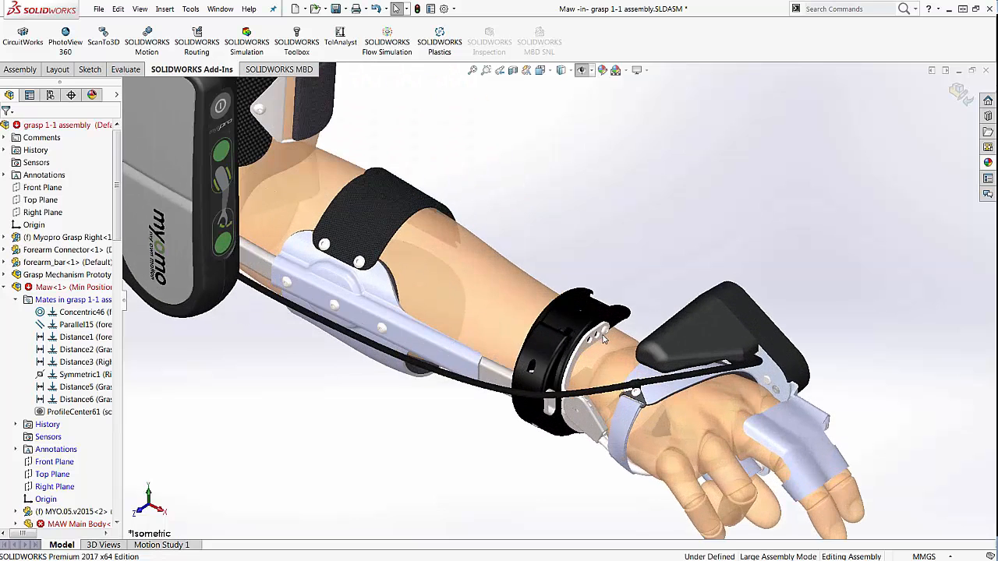
click(561, 322)
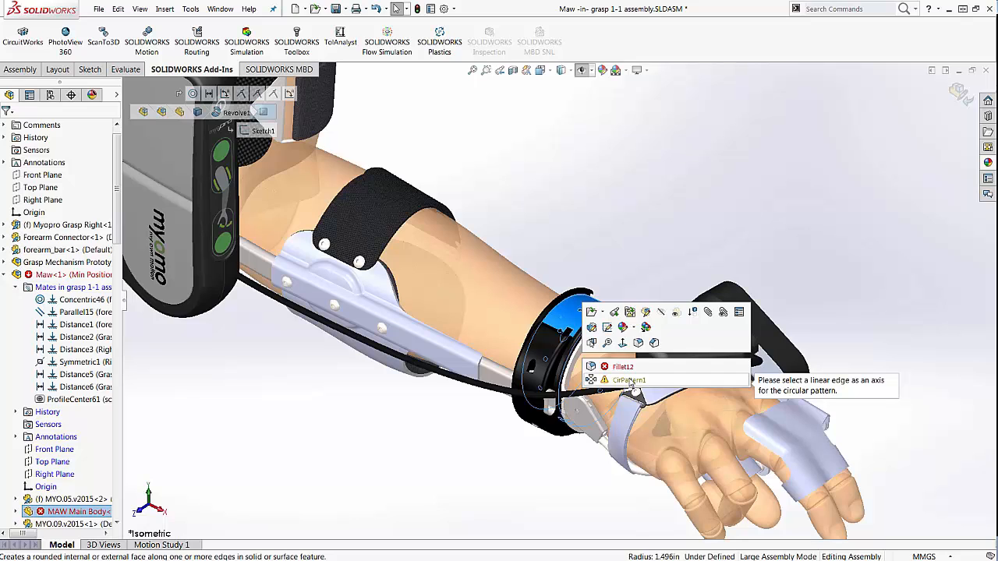
click(592, 314)
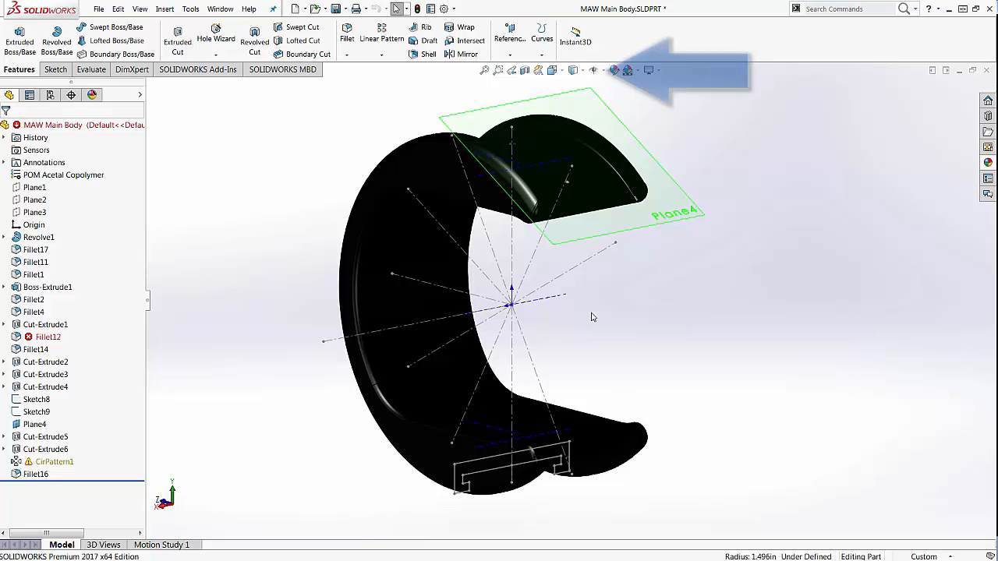
click(595, 71)
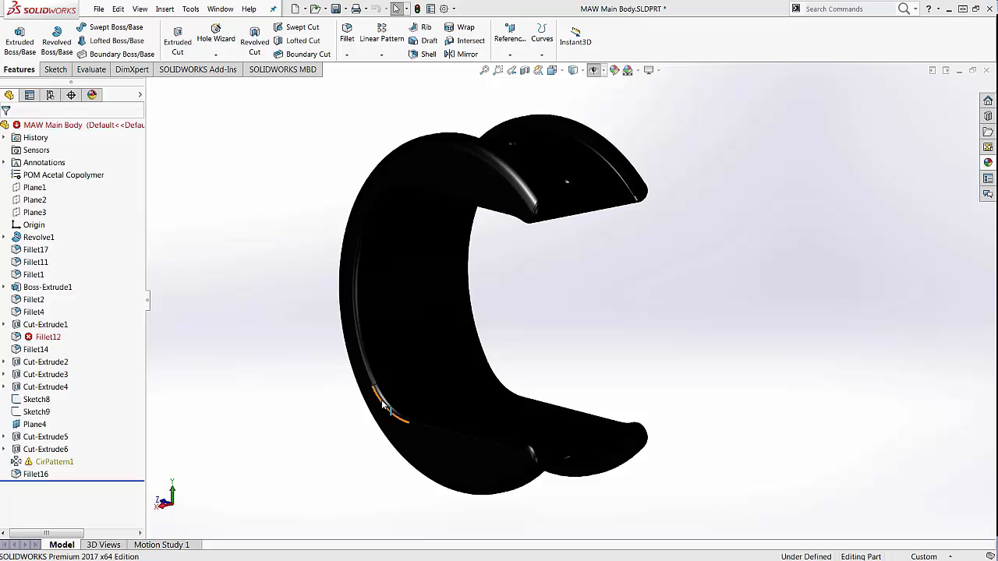
Step: Repair CirPattern1 by assigning the cuff's inner cylindrical face as the circular pattern's rotation axis
click(64, 462)
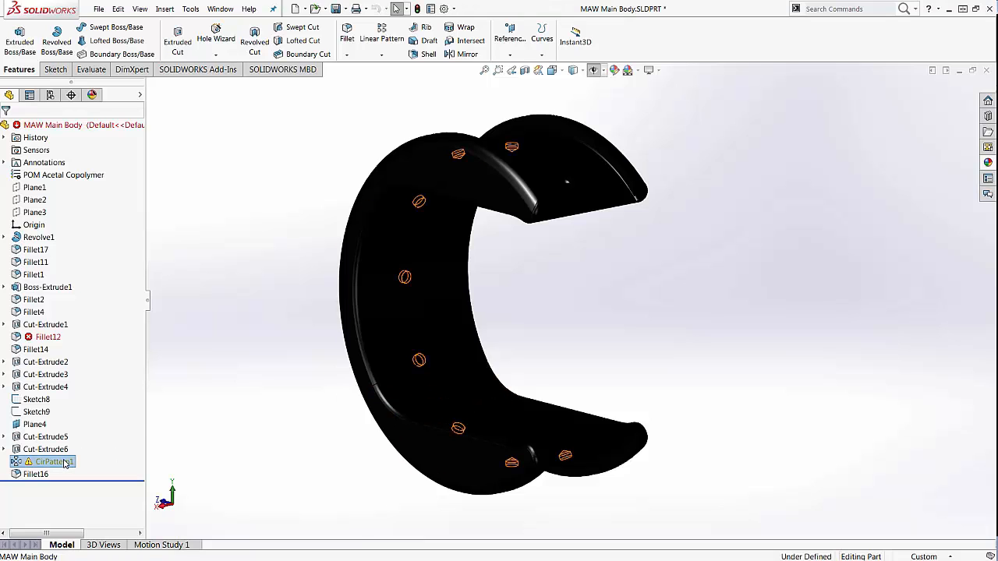
right_click(64, 462)
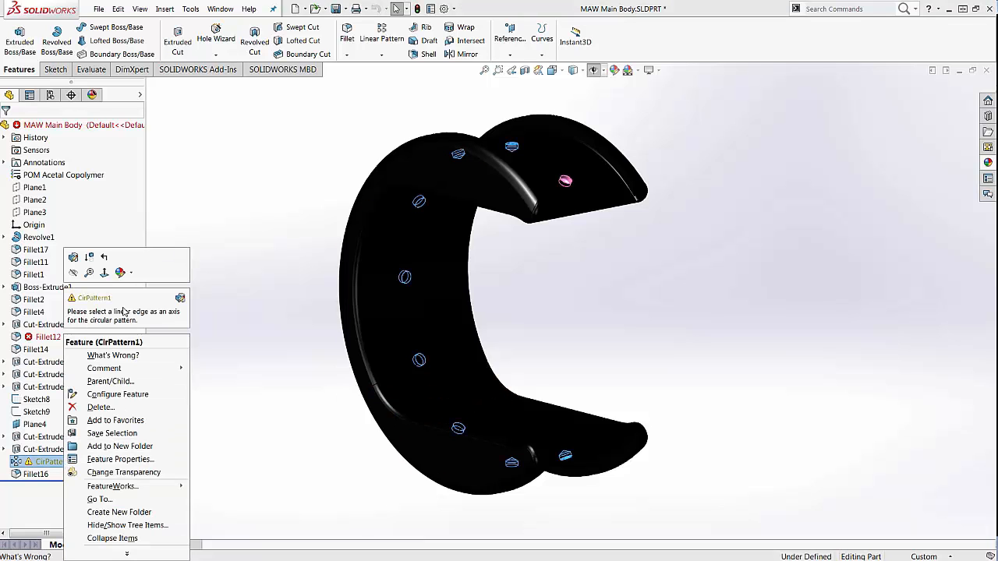
click(180, 299)
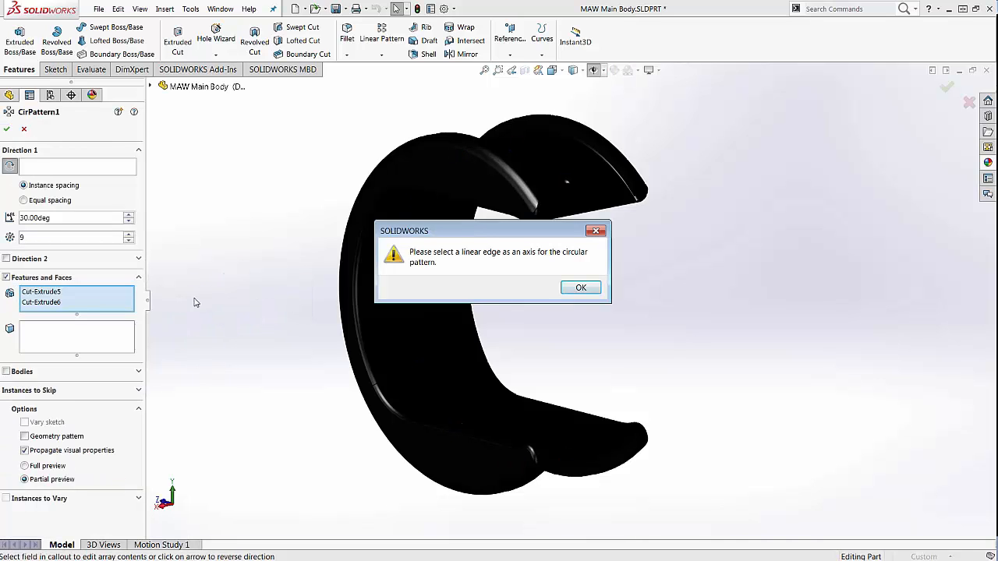
click(577, 288)
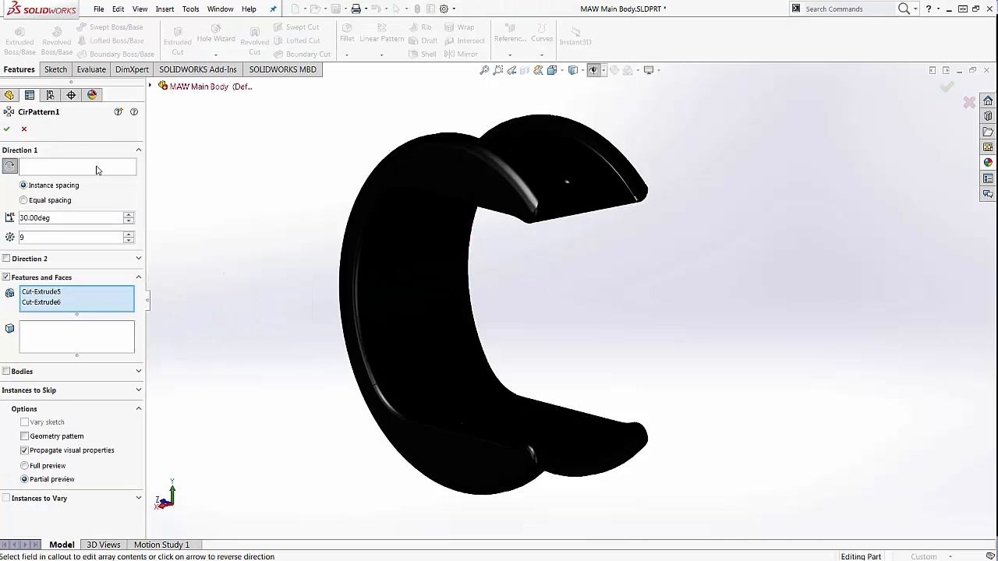
click(99, 168)
click(385, 296)
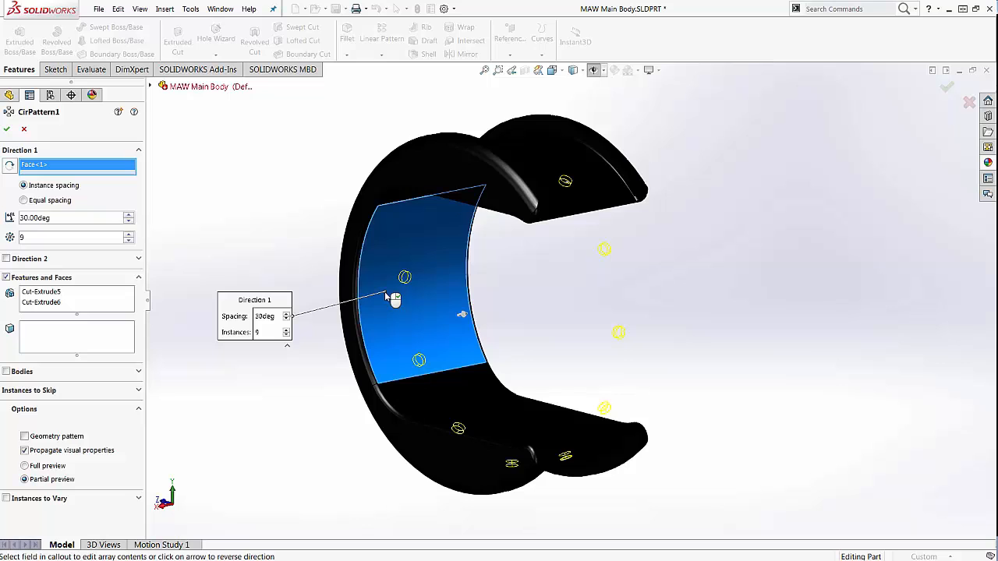
right_click(385, 292)
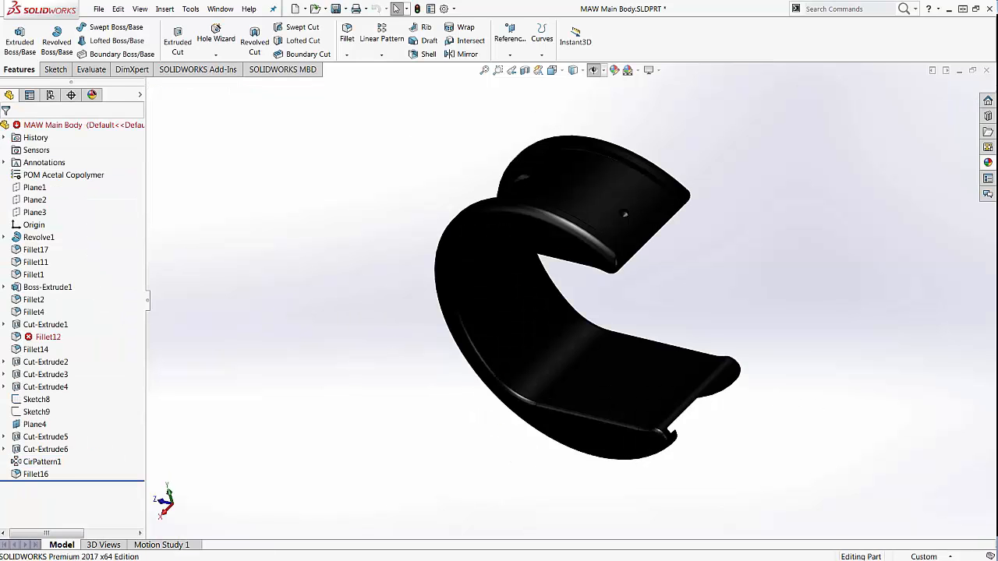
Step: Repair Fillet12 by reselecting the two curved cuff edges that match its missing edge references
click(60, 337)
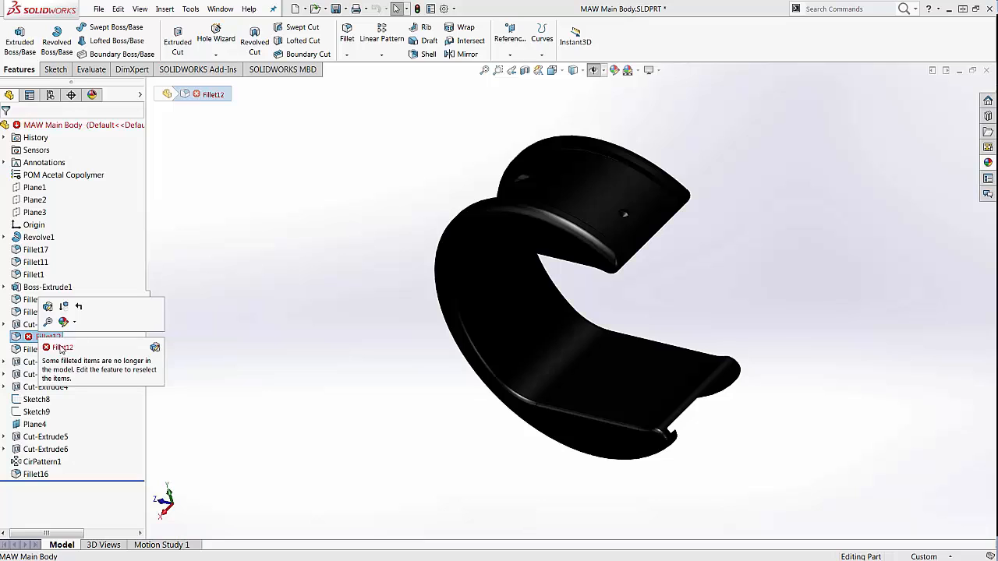
click(154, 348)
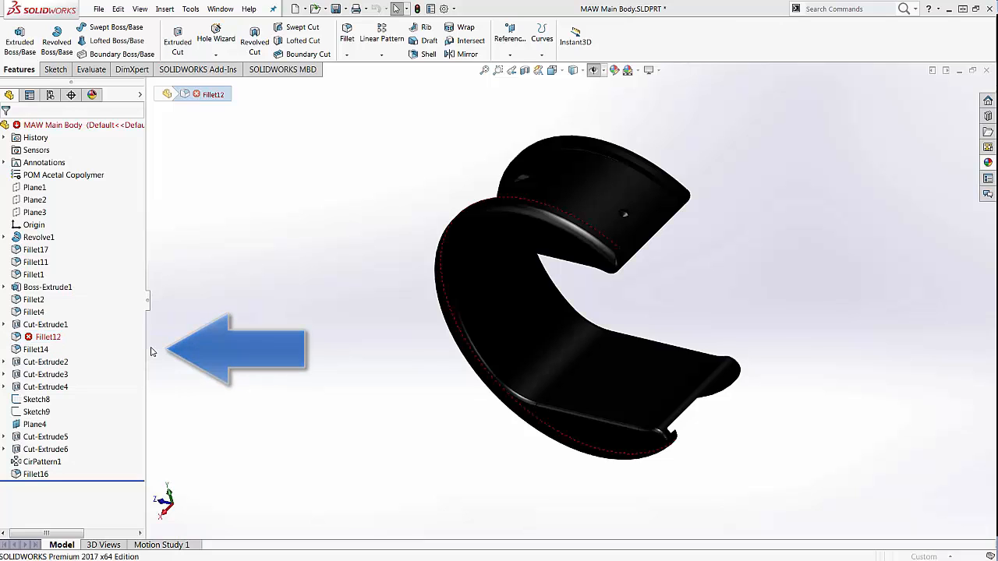
middle_drag(266, 304, 334, 260)
scroll(466, 245, down, 10)
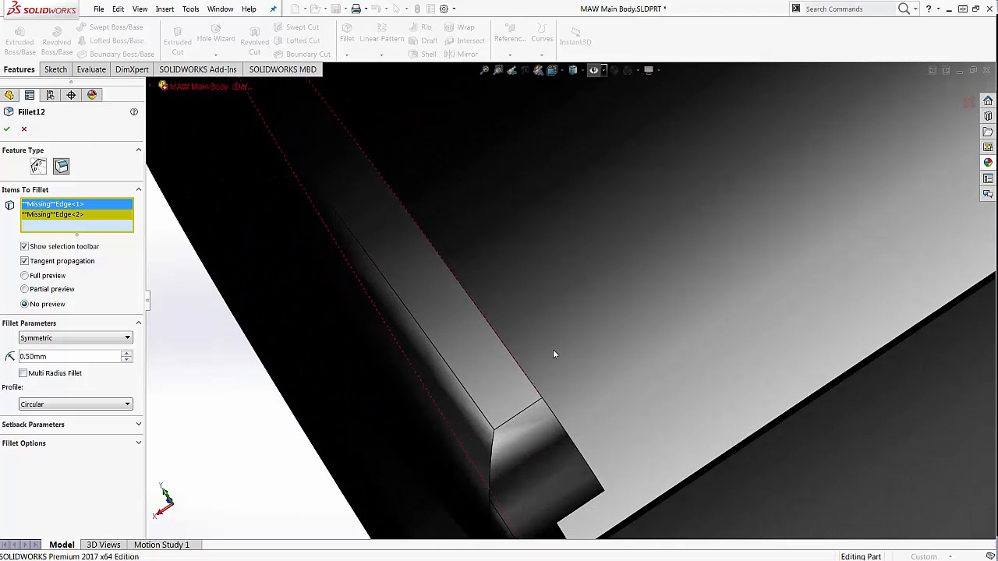
middle_drag(553, 354, 657, 263)
click(529, 380)
scroll(657, 263, up, 5)
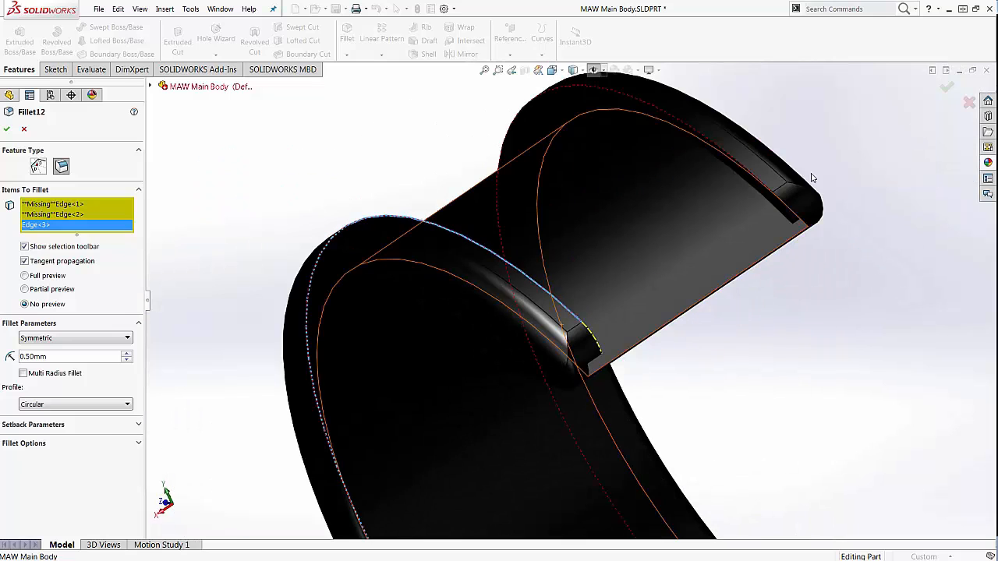
click(764, 186)
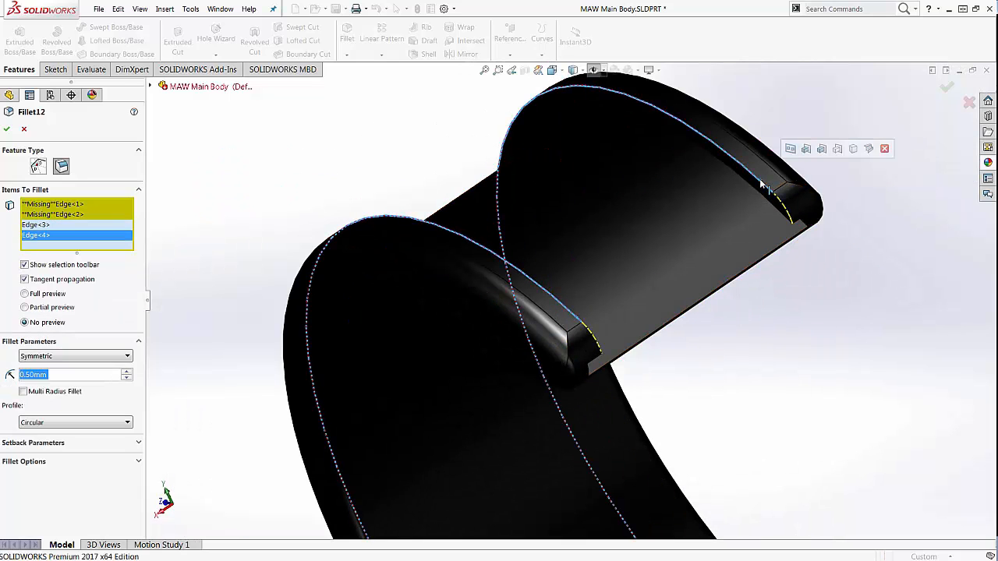
click(6, 128)
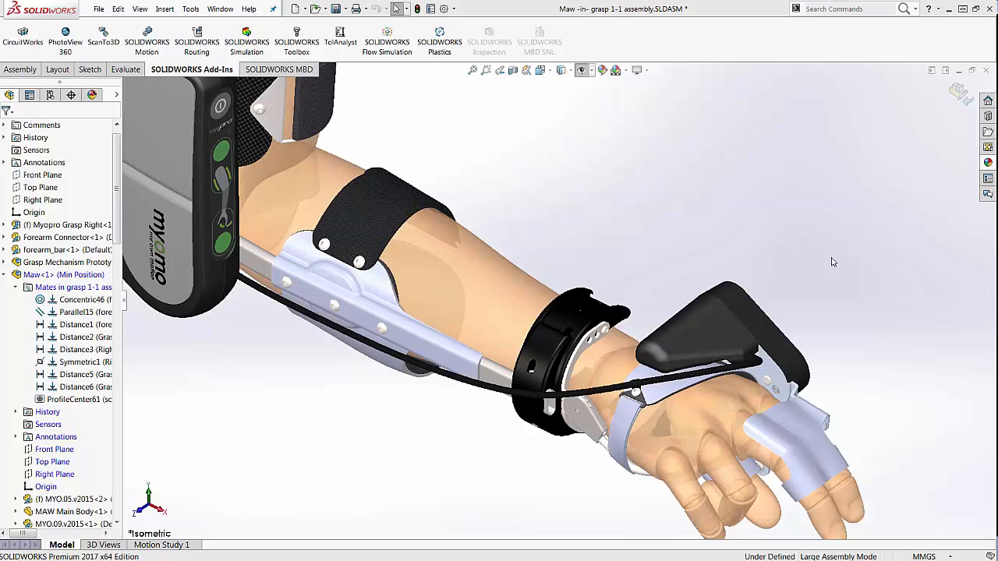
Step: Open the Pan Head screw fastened at the end of the wrist bracket as its own part
click(485, 70)
drag(557, 274, 640, 376)
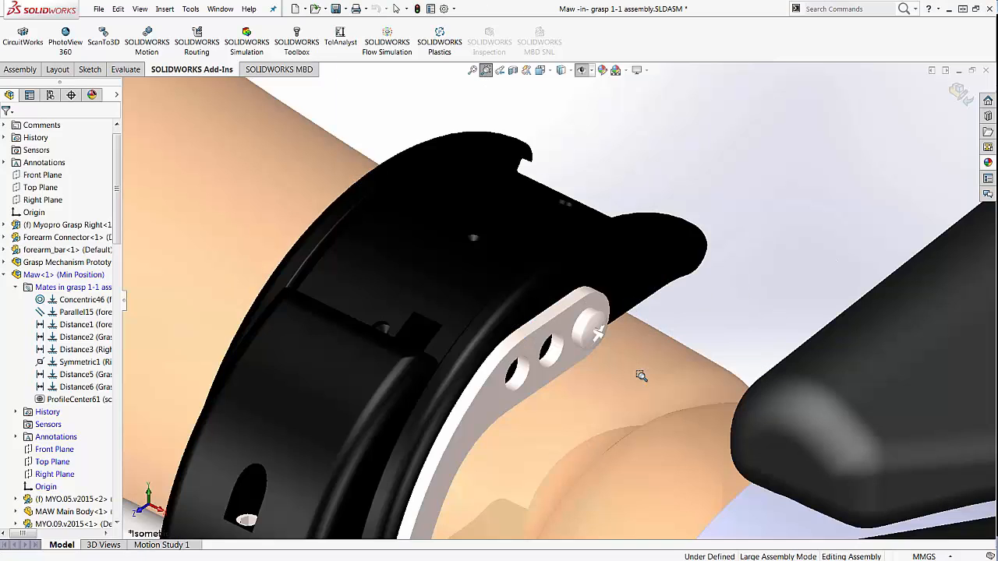
key(Escape)
click(593, 338)
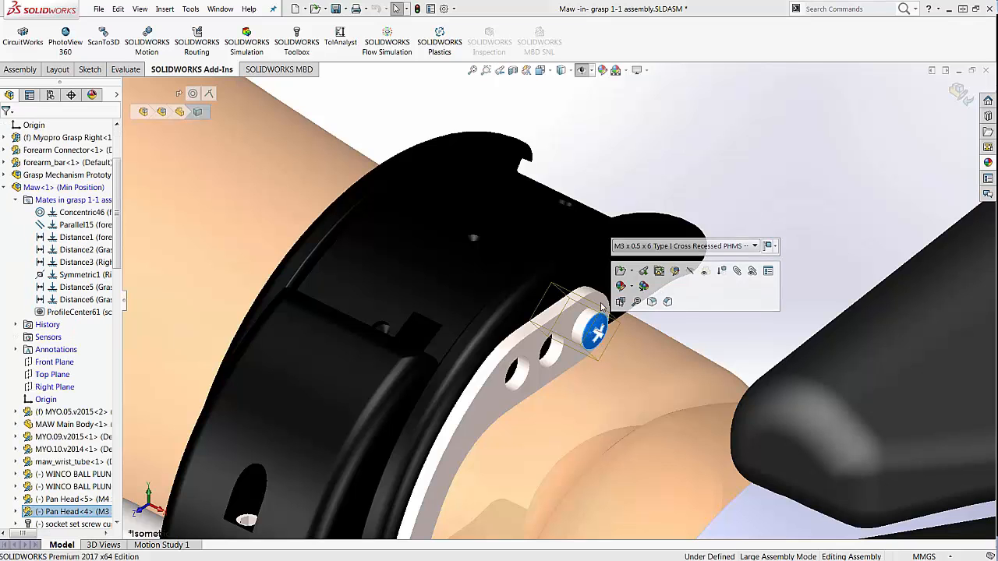
click(620, 270)
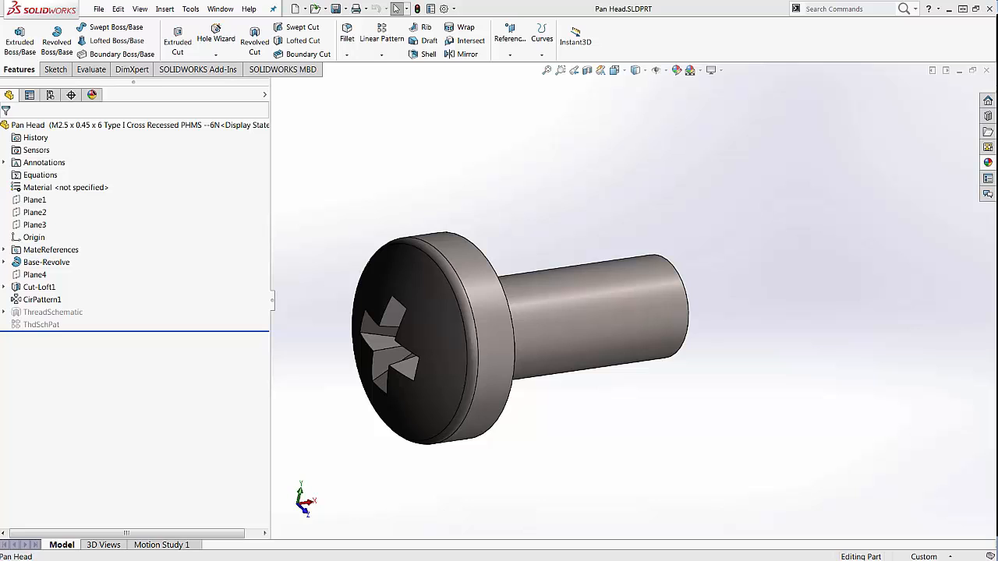
Step: Show the Pan Head part's configurations and set their tree order to Numeric
click(49, 95)
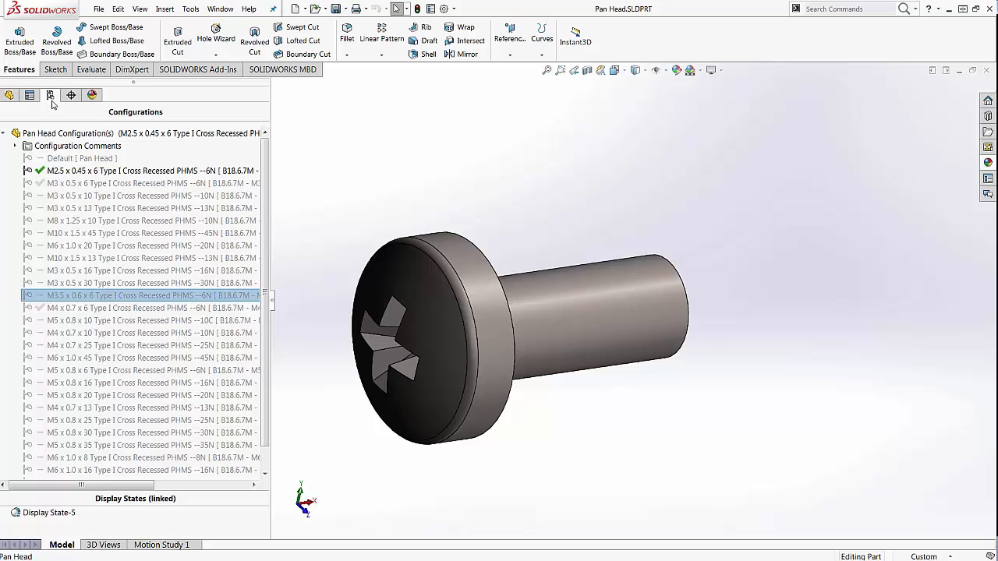
right_click(115, 129)
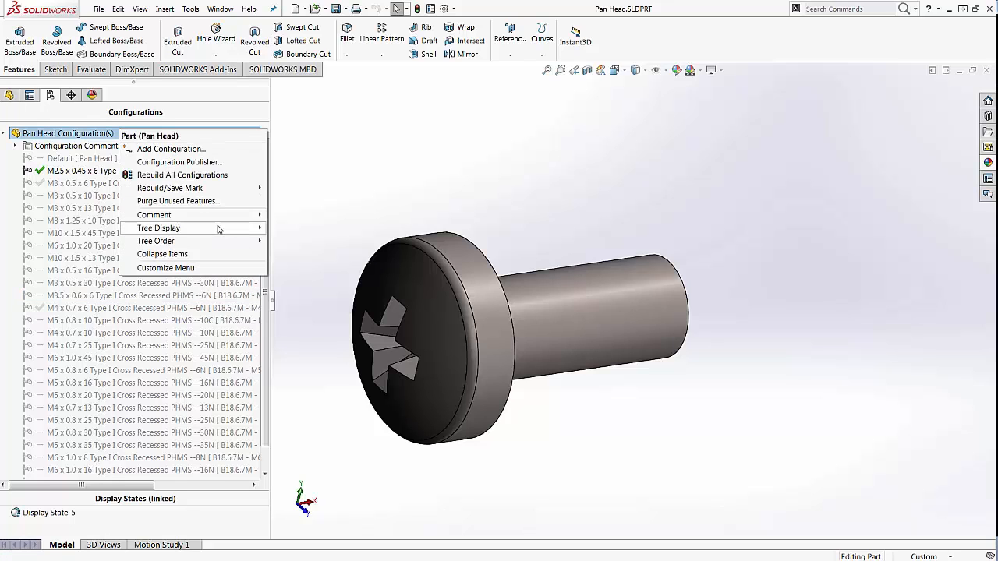
mouse_move(226, 245)
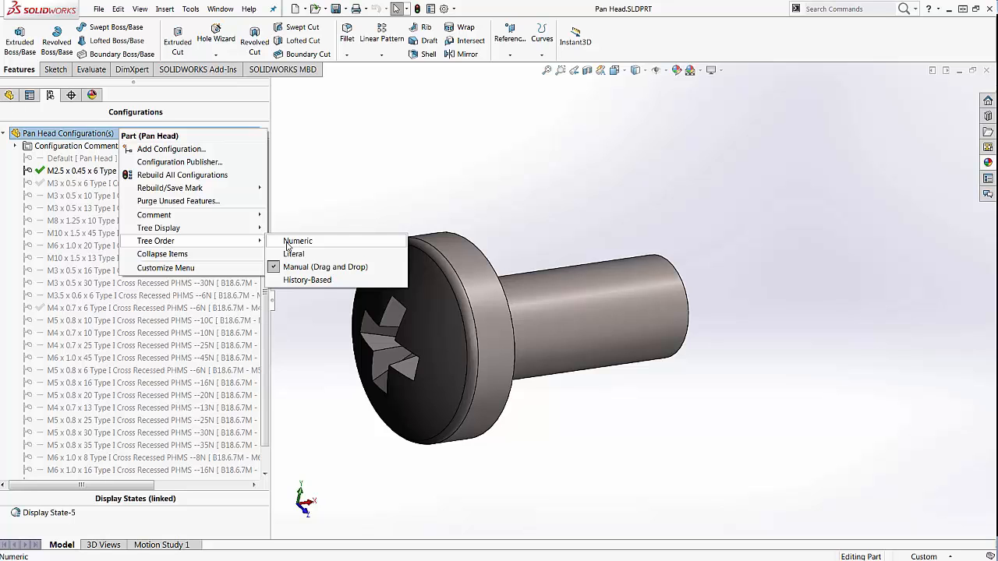
click(287, 244)
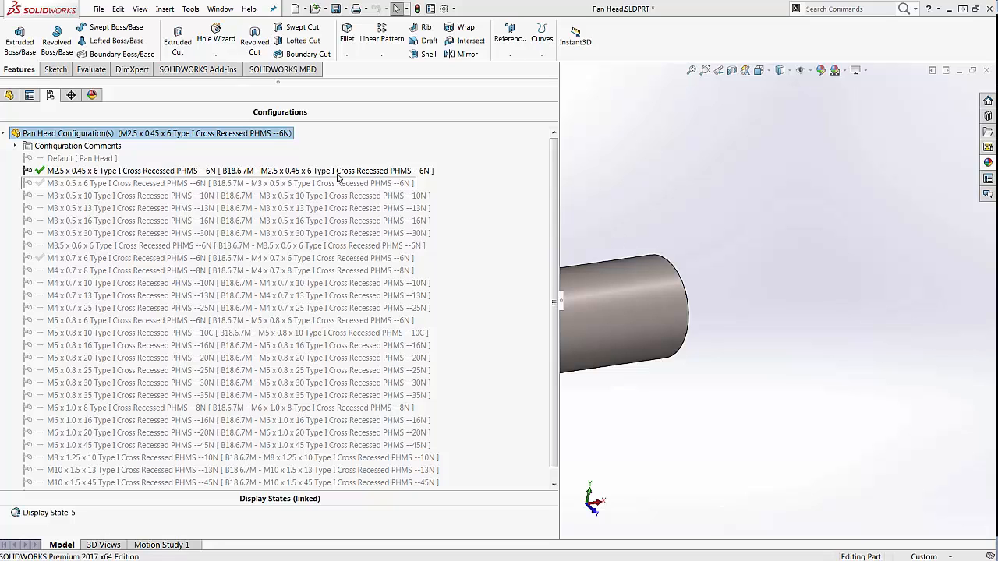
Step: Set the configuration tree order to Manual (Drag and Drop) and move the M4 x 0.7 x 6 configuration up to the Default entry
right_click(264, 134)
mouse_move(343, 248)
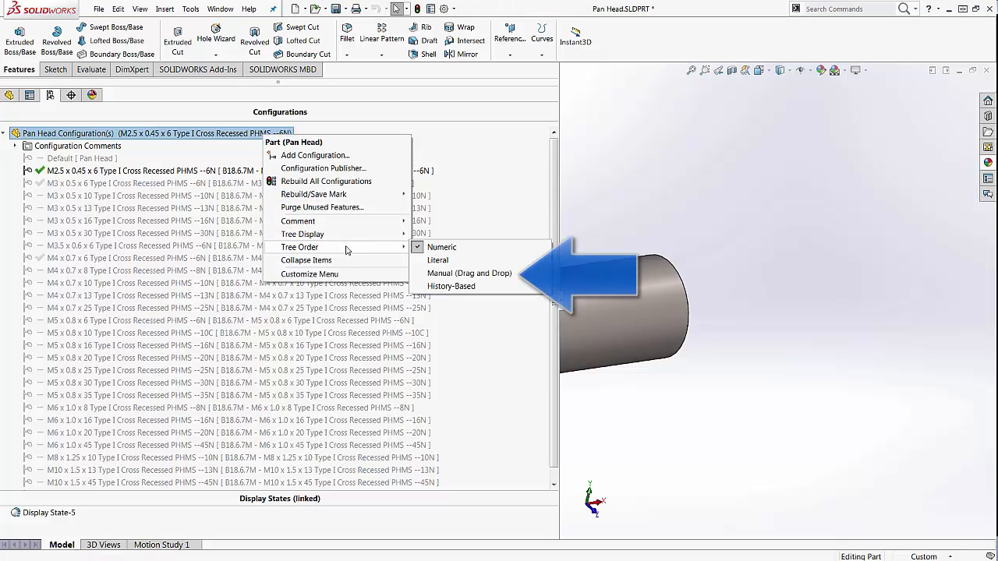
click(463, 274)
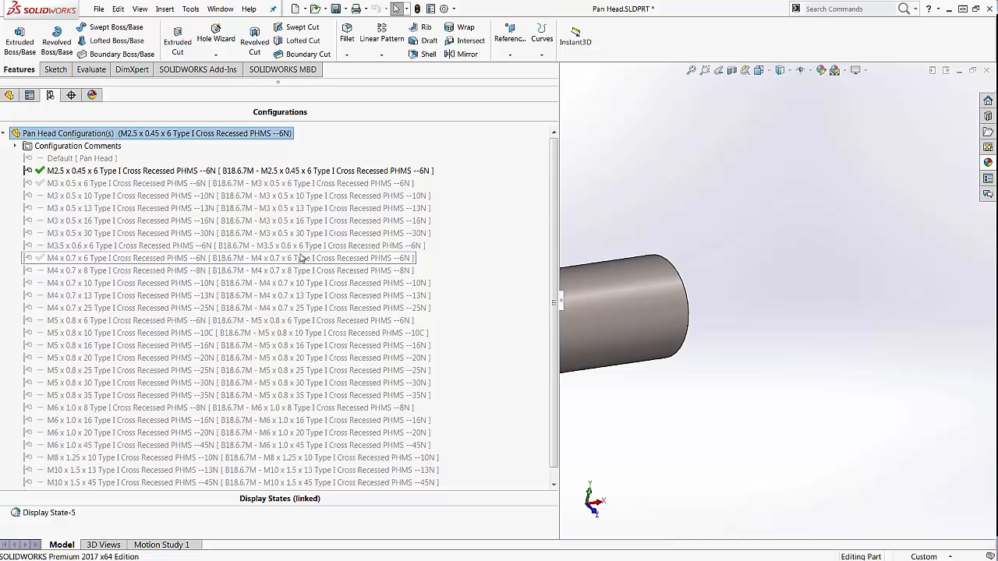
mouse_move(295, 261)
mouse_down()
mouse_move(297, 191)
mouse_move(278, 158)
mouse_up()
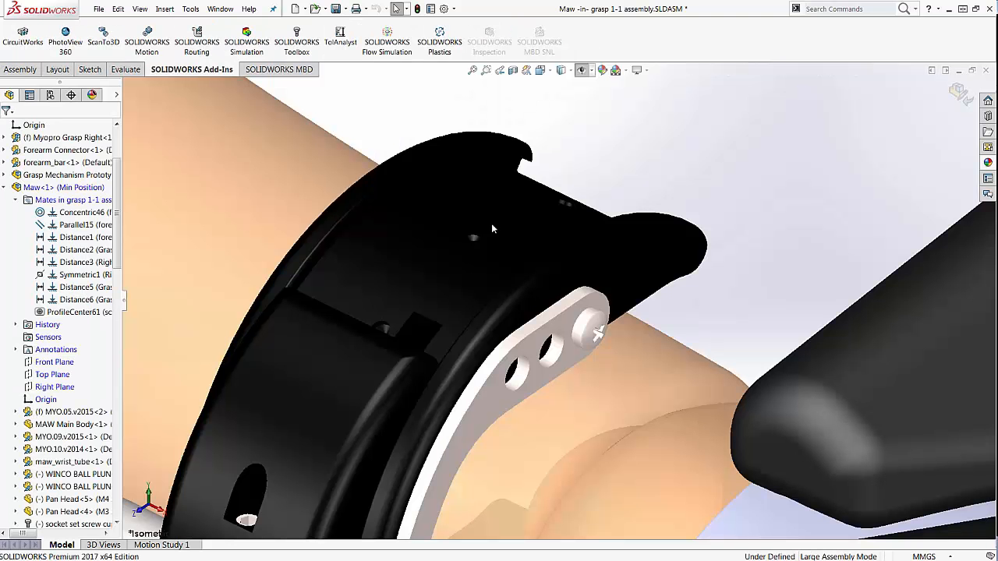
click(595, 334)
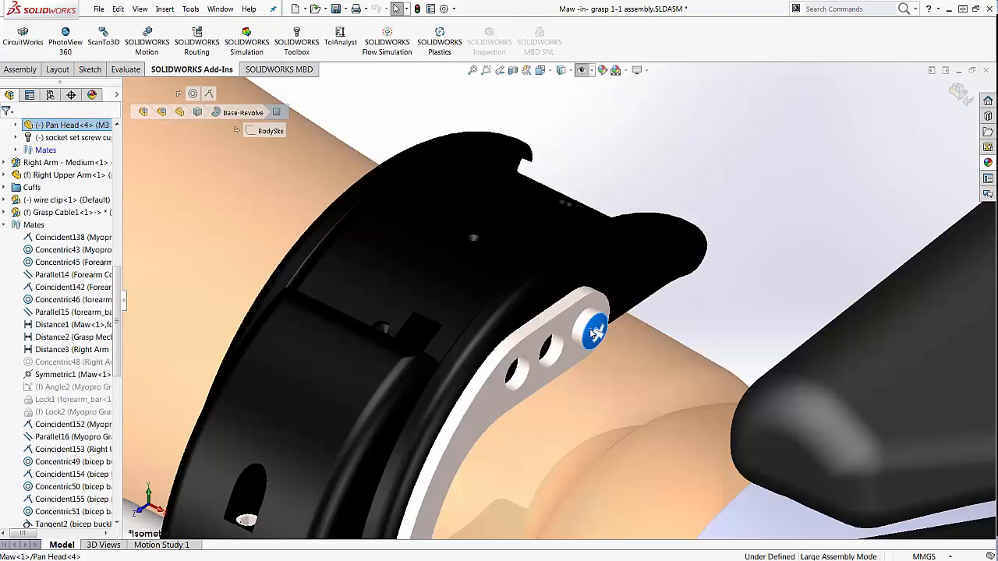
click(668, 243)
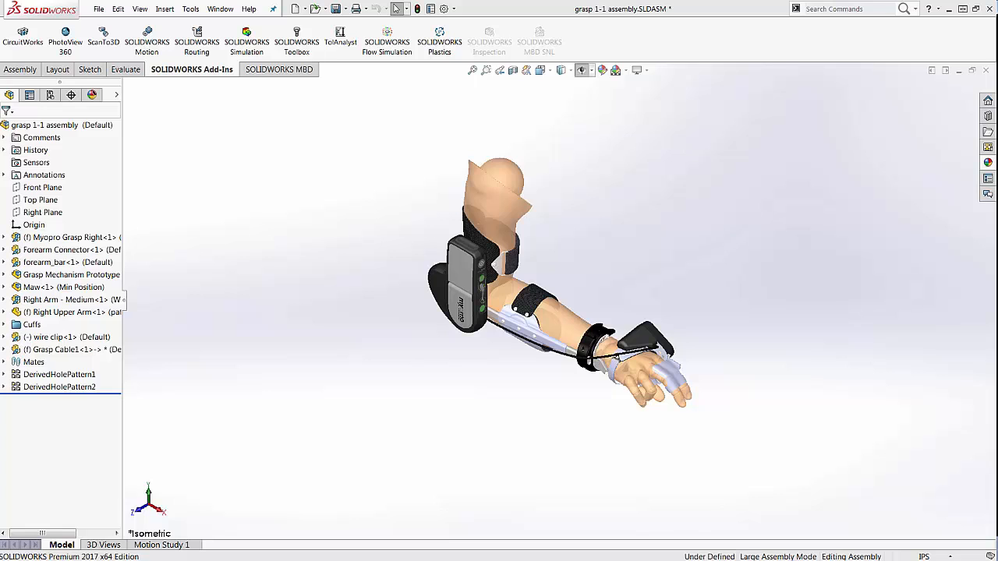
Step: Turn on comment indicators in the grasp 1-1 assembly's feature tree and read the comment on the Myopro Grasp Right component
right_click(93, 129)
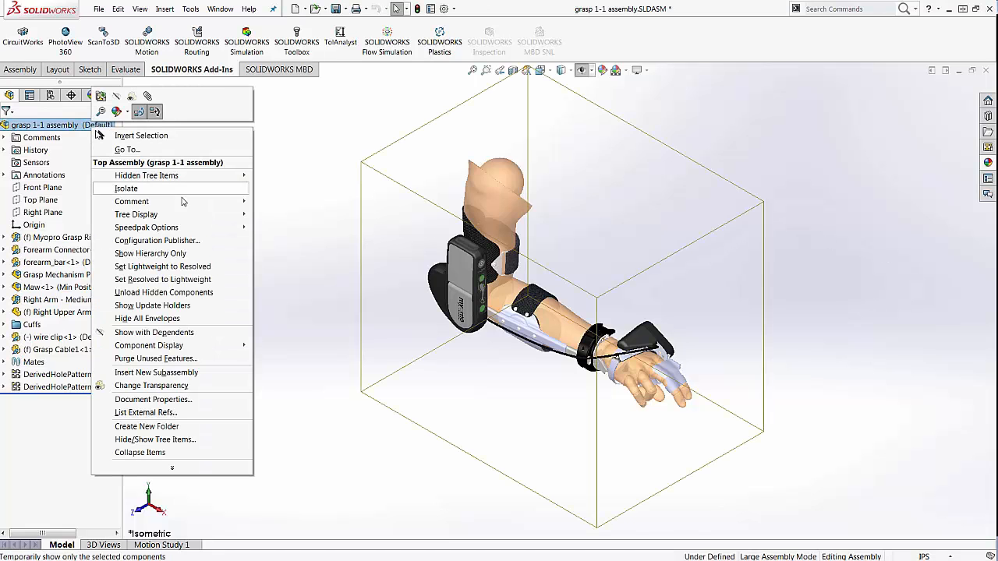
mouse_move(199, 215)
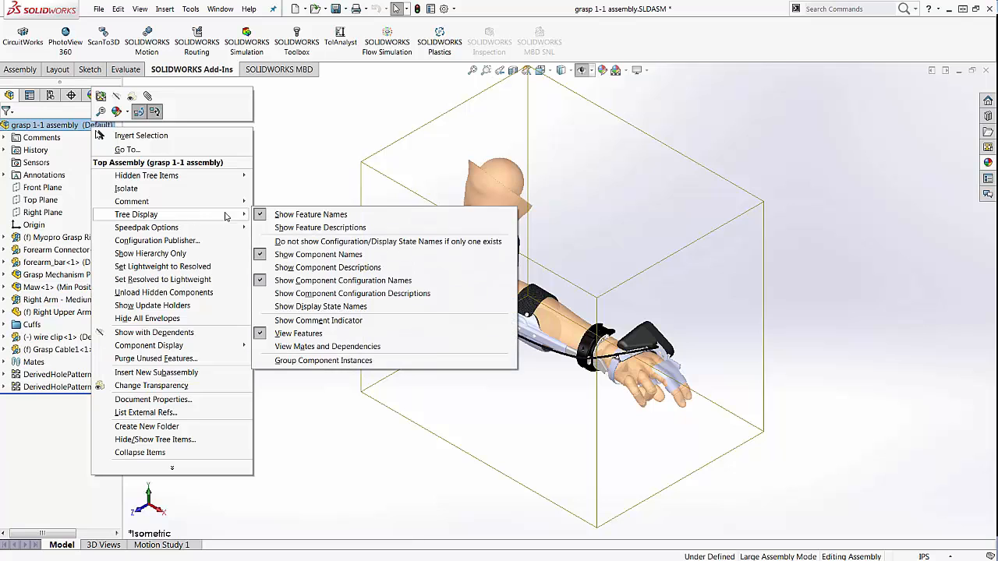
click(355, 321)
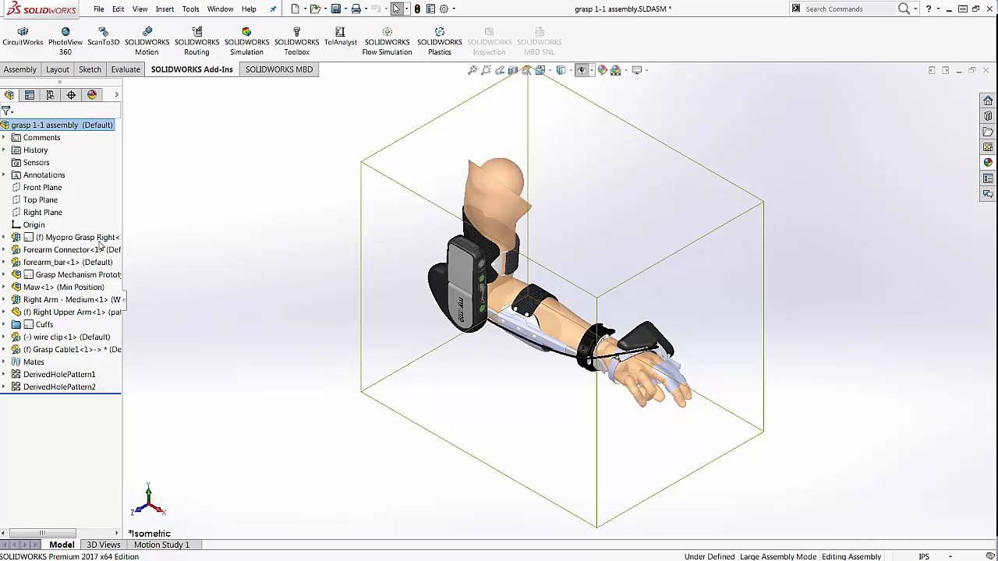
mouse_move(89, 245)
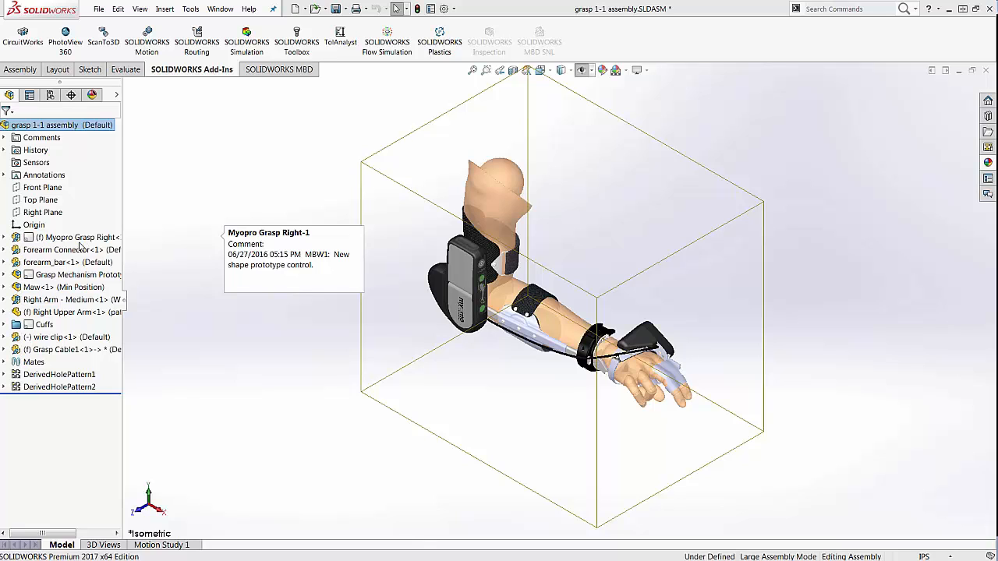
mouse_move(67, 283)
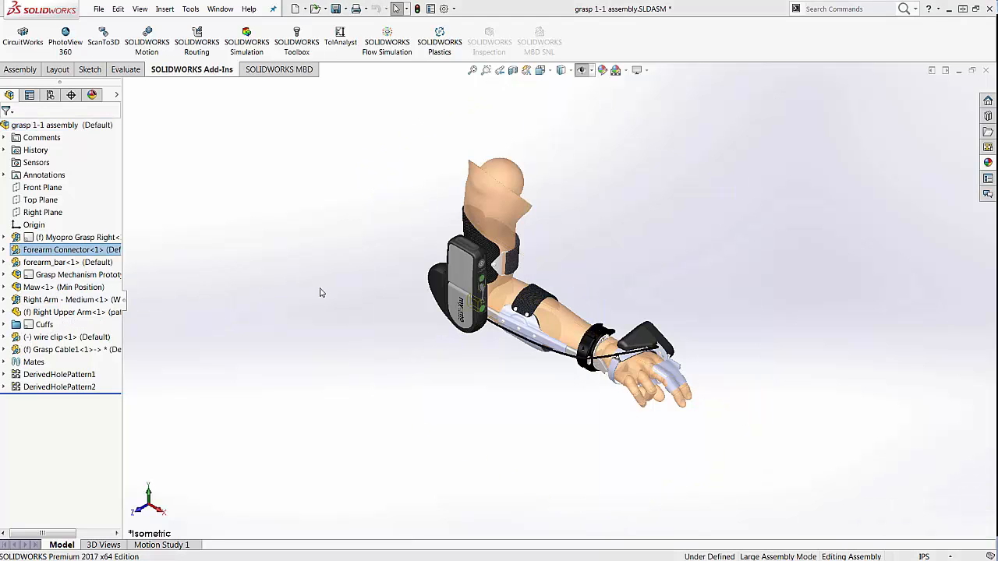
Step: Add and save a comment on the Forearm Connector containing the JPEG image UI Colour Options.jpg, and list the contents of the assembly's Comments folder
right_click(92, 252)
mouse_move(169, 487)
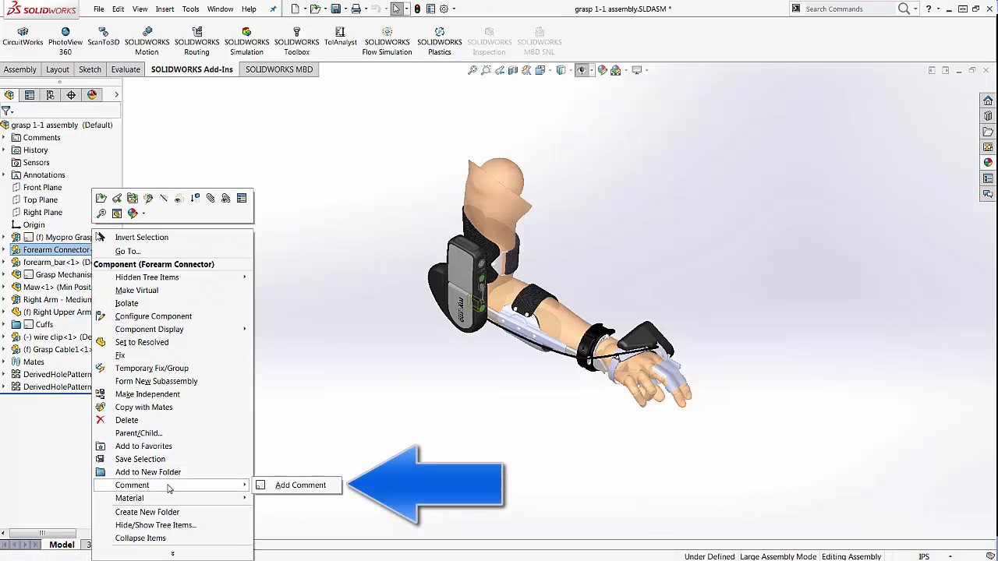
click(273, 485)
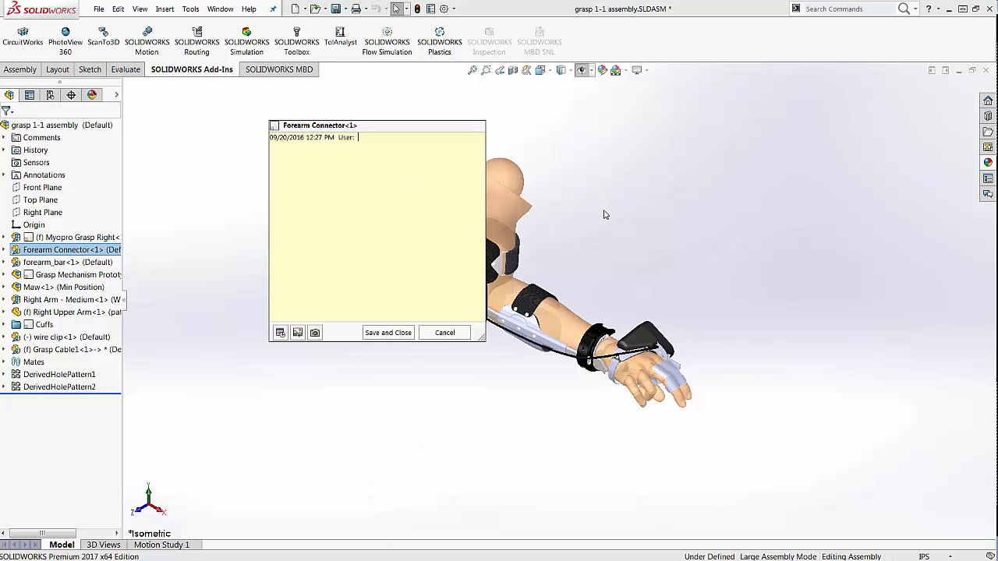
click(297, 333)
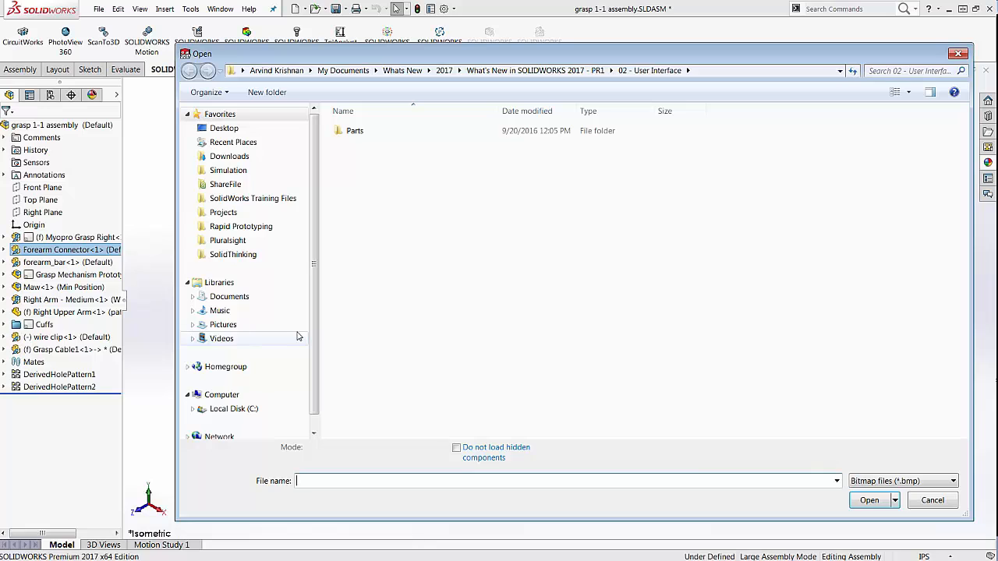
click(894, 482)
click(899, 504)
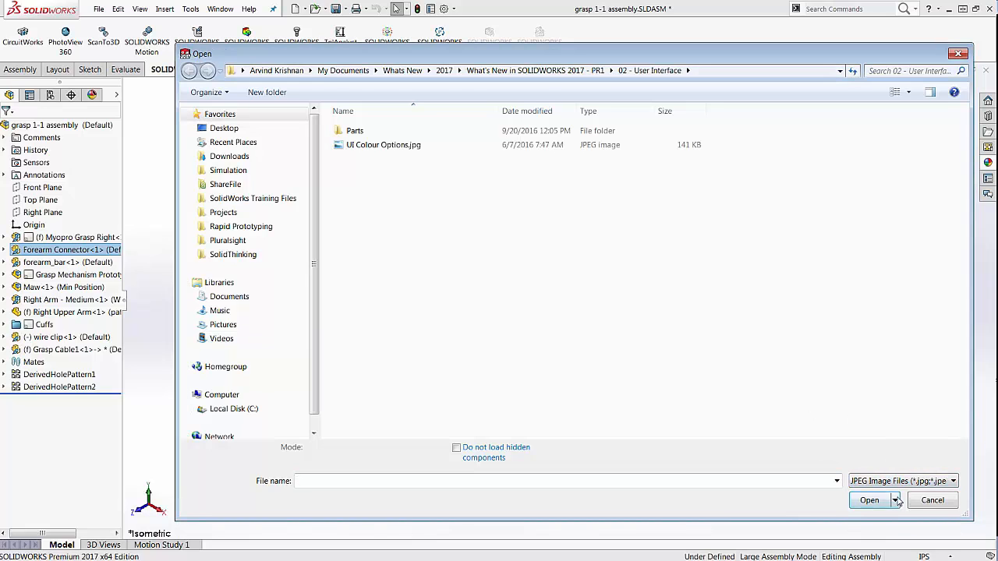
click(370, 147)
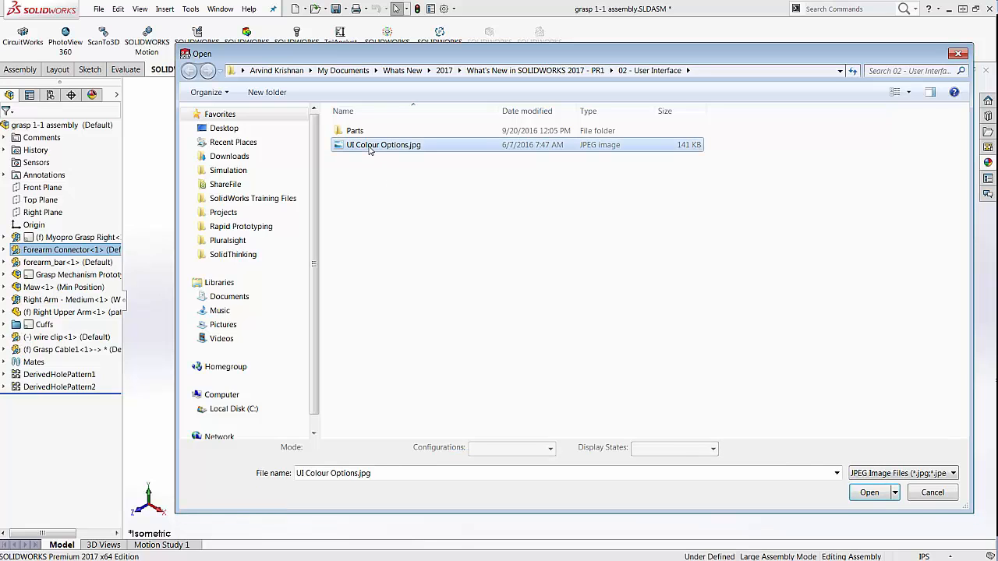
click(874, 496)
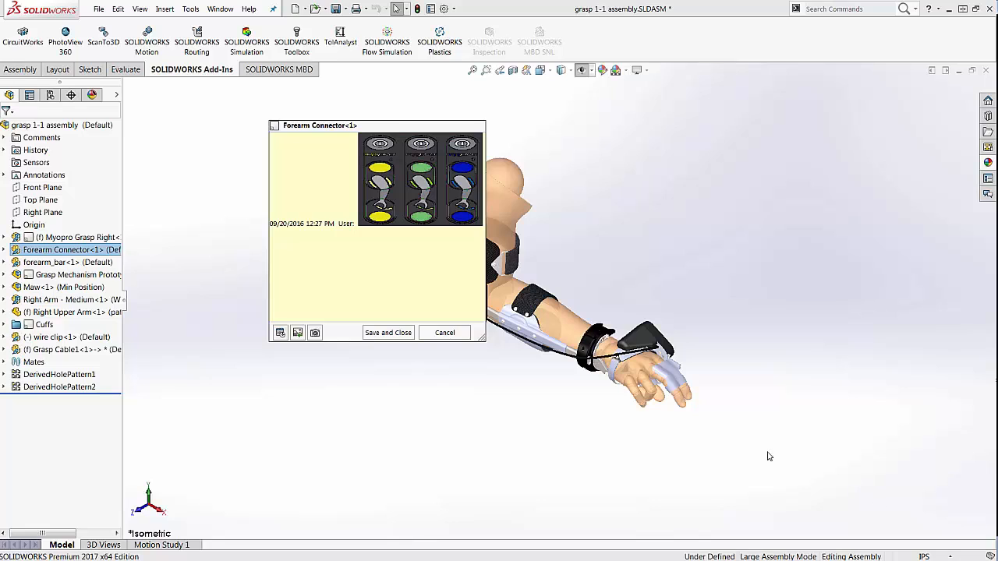
click(396, 337)
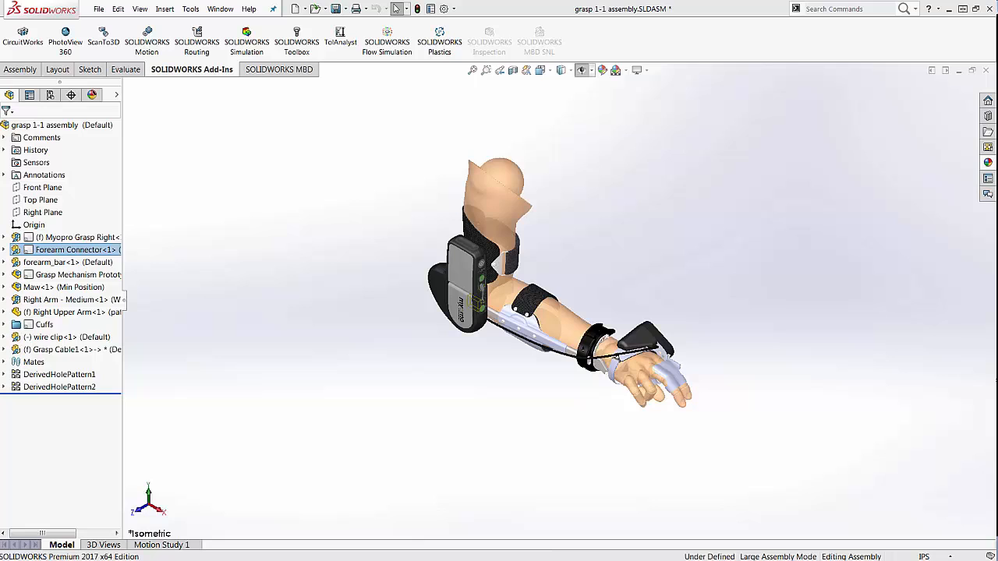
click(5, 138)
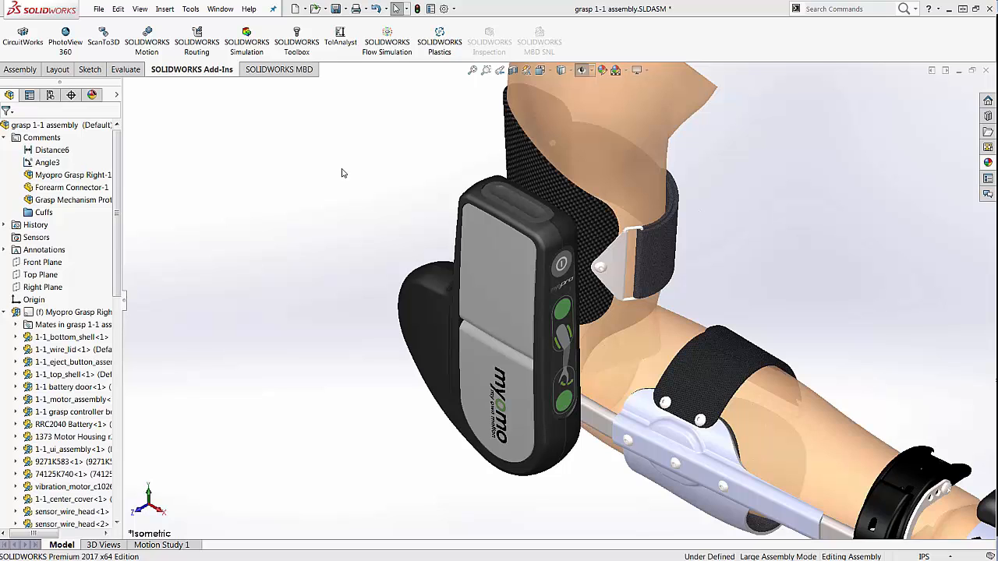
Step: Switch the assembly's display state to Blue Logo, to Yellow Logo, and back to Blue Logo
click(117, 95)
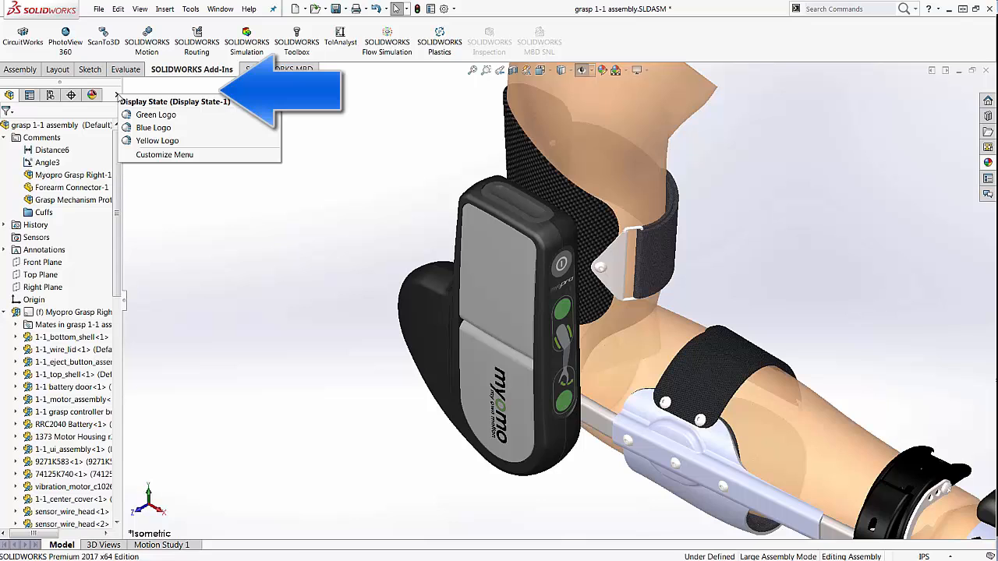
click(140, 127)
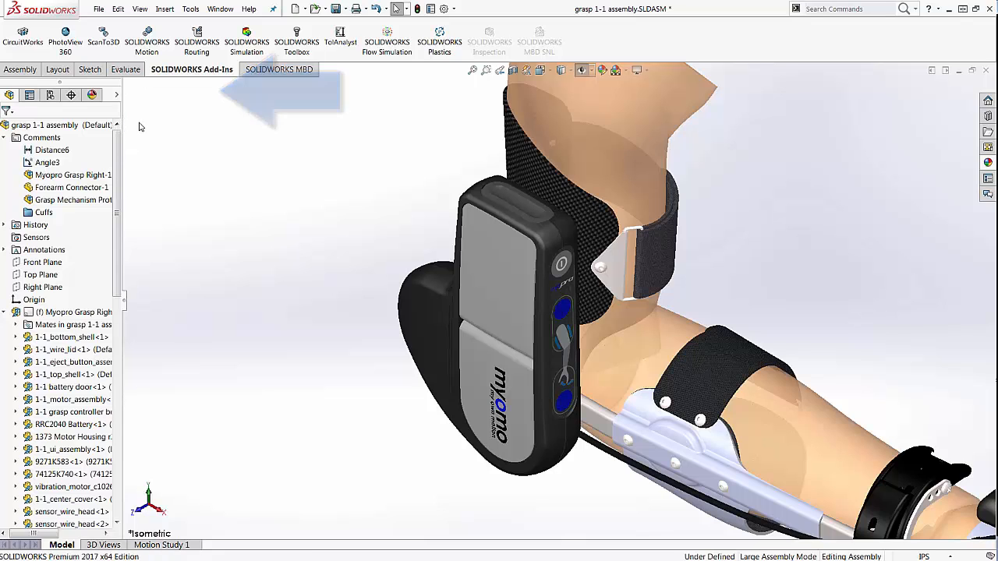
click(116, 95)
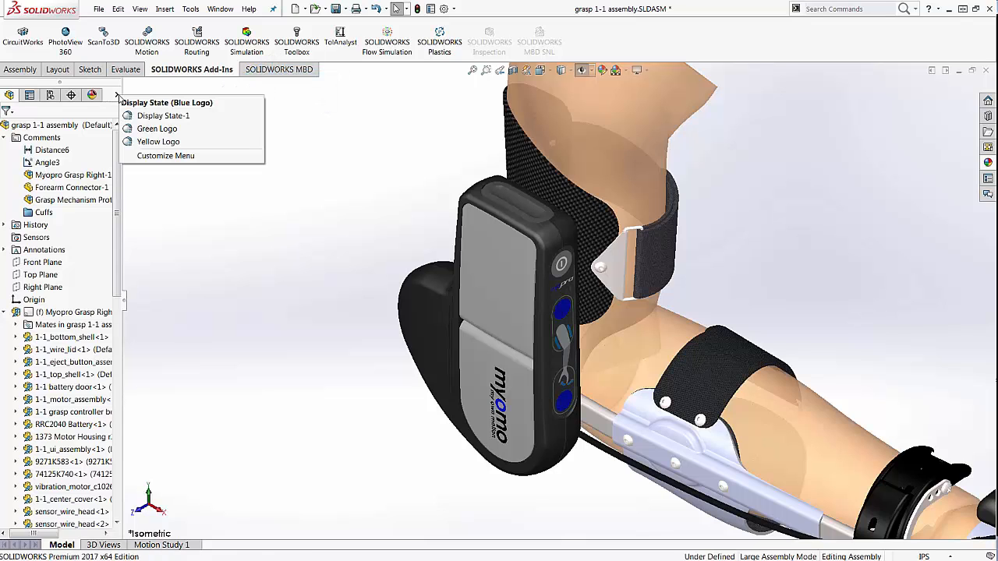
click(134, 142)
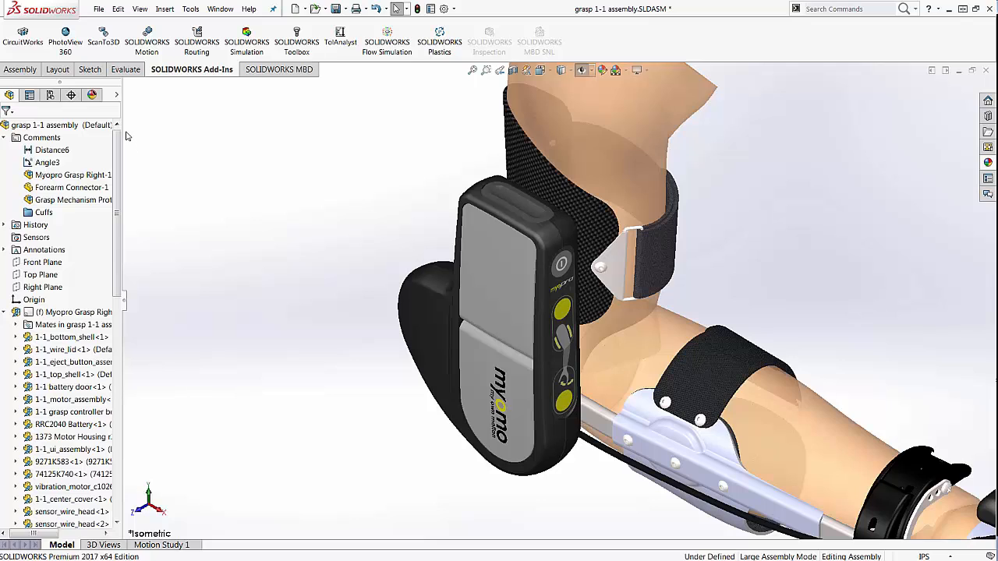
click(116, 95)
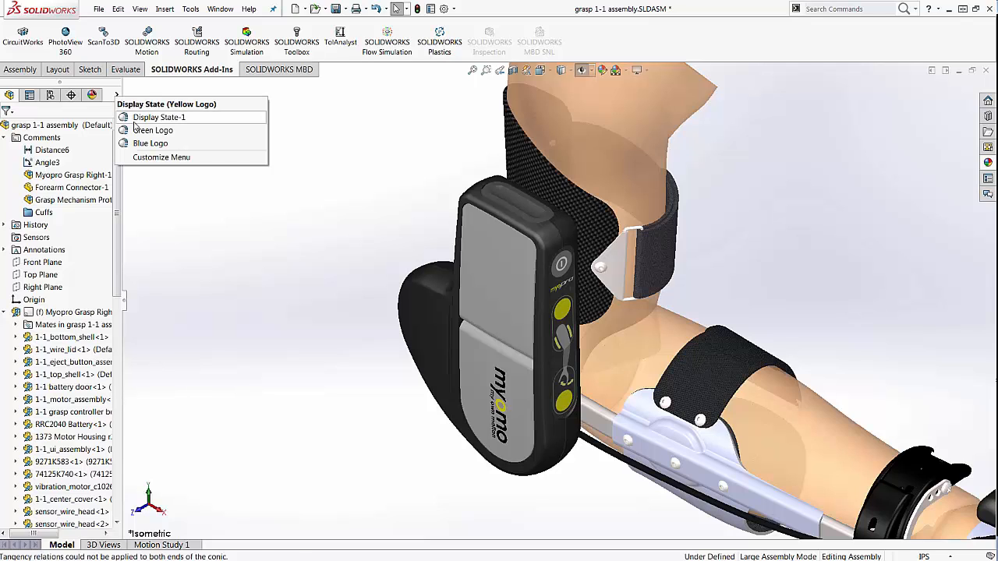
click(140, 143)
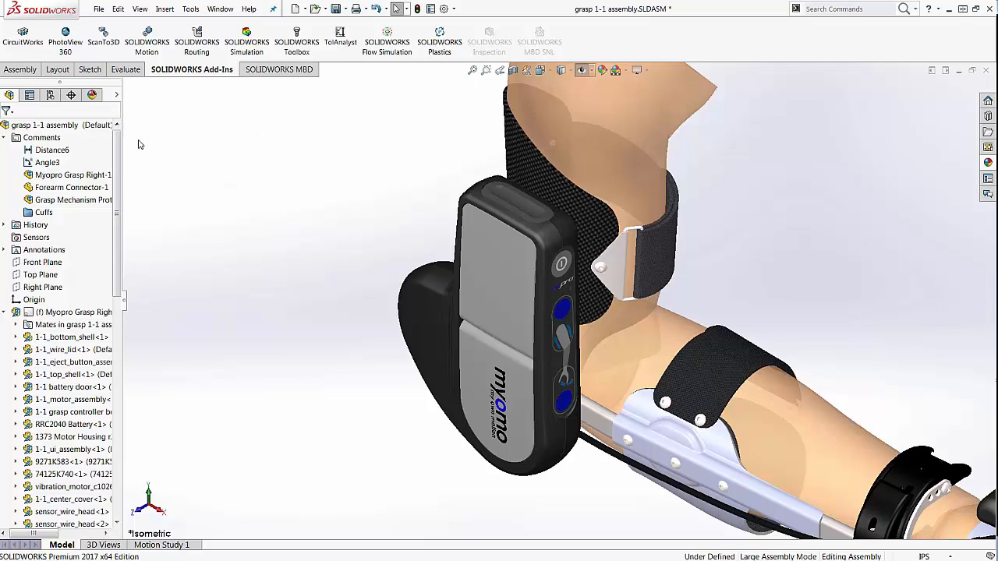